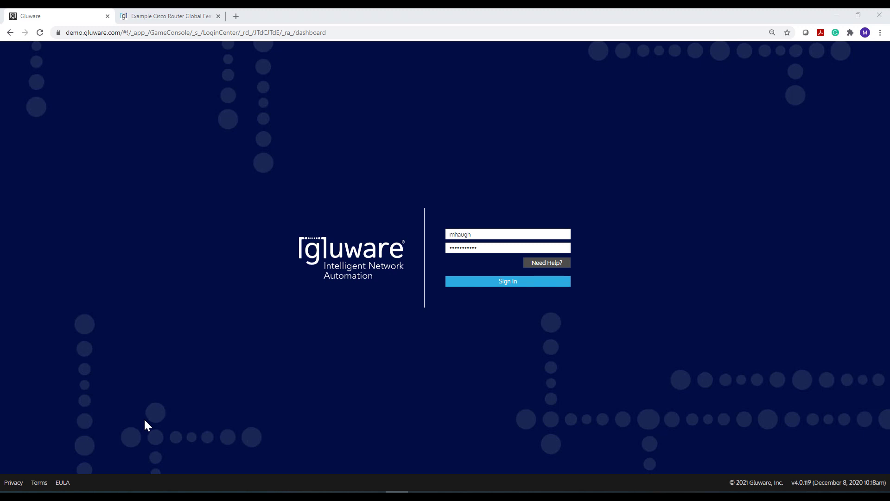
# Sign in with the prefilled credentials and open the Model Editor
pyautogui.click(455, 283)
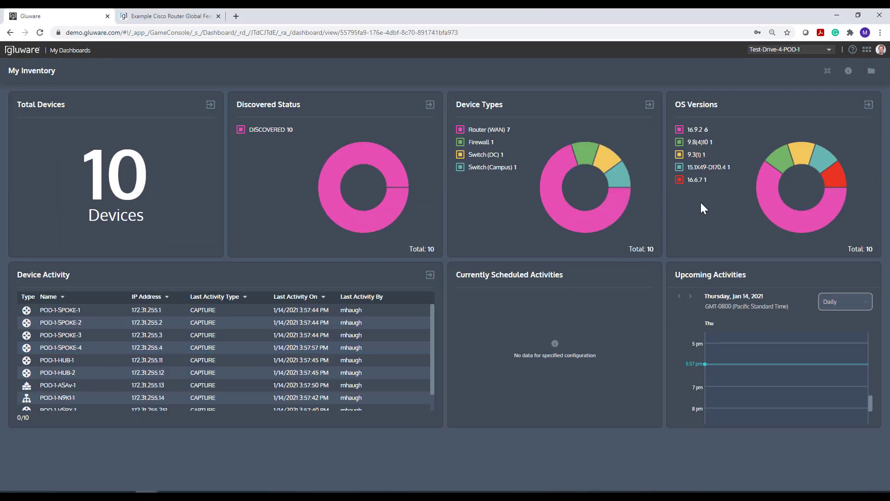
pyautogui.click(866, 50)
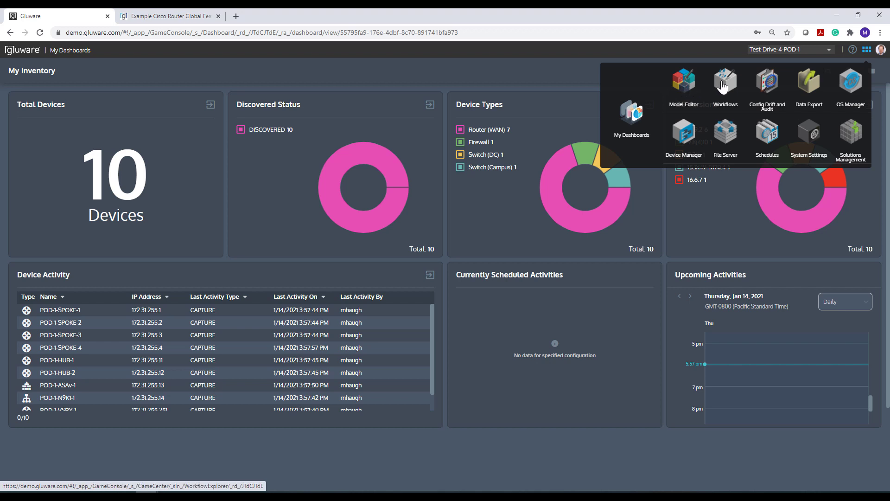
pyautogui.click(684, 89)
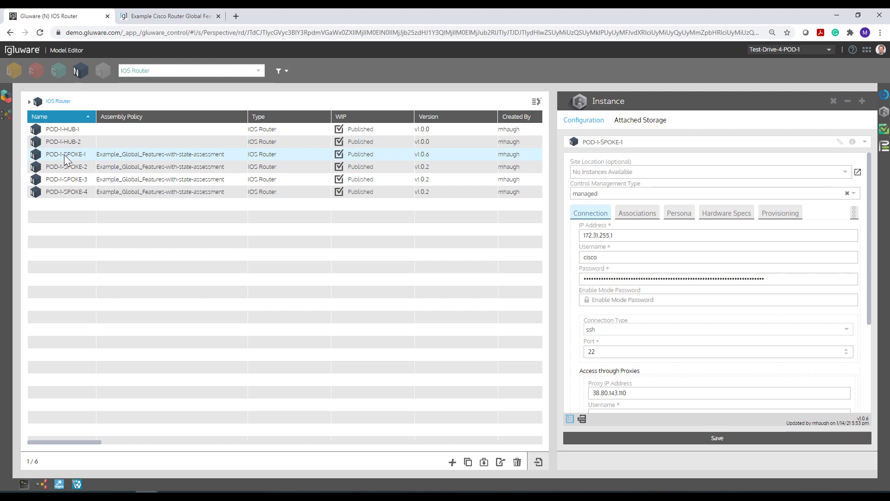
# Show an enlarged Node Instance Map for POD-1-SPOKE-1, clear the router's Assembly Policy association and save it
pyautogui.click(41, 484)
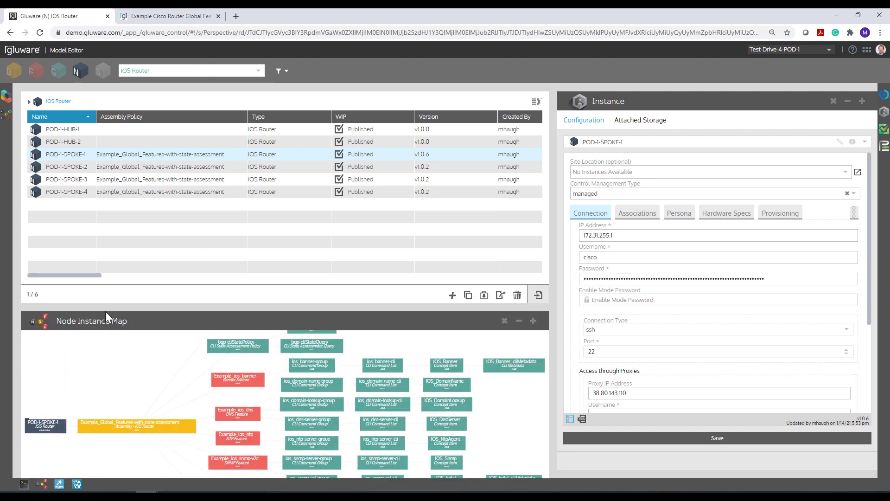
pyautogui.moveTo(107, 306); pyautogui.dragTo(125, 237)
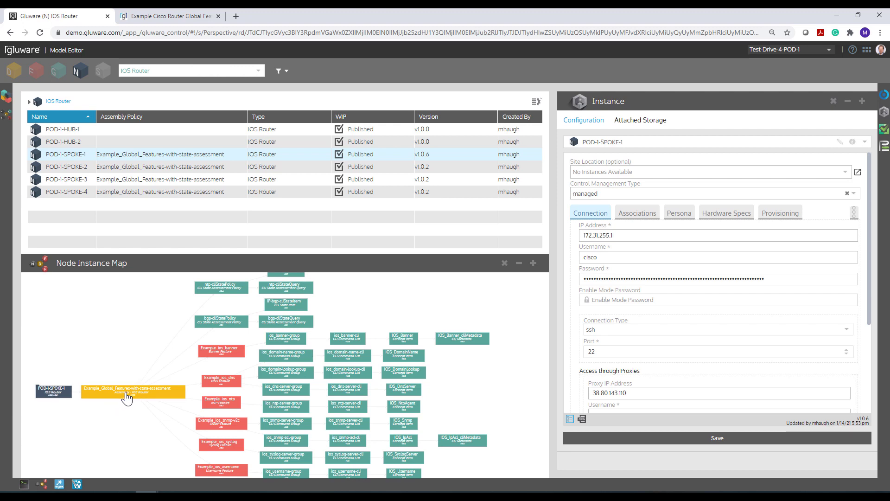
pyautogui.click(631, 222)
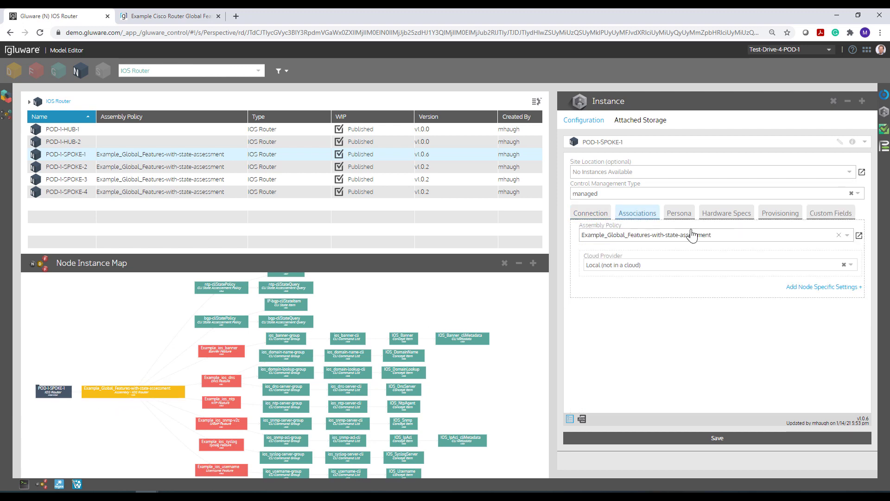
pyautogui.click(838, 237)
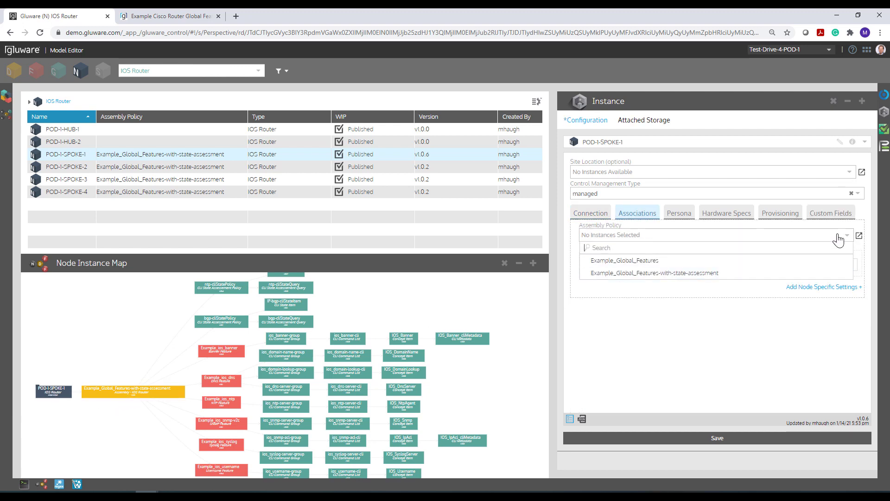
pyautogui.click(649, 437)
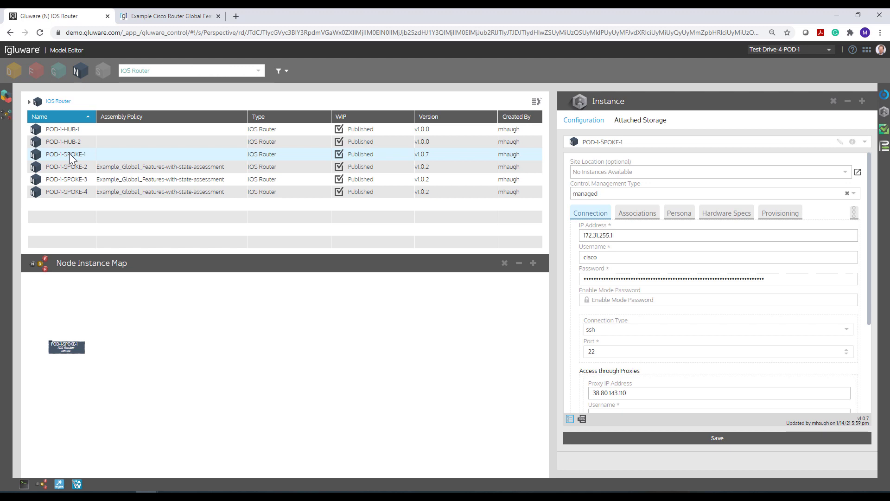
# Launch the Intelligent Model Discovery workflow on the POD-1-SPOKE-1 node, enlarge its pane and proceed past the welcome page
pyautogui.rightClick(63, 348)
pyautogui.moveTo(64, 350)
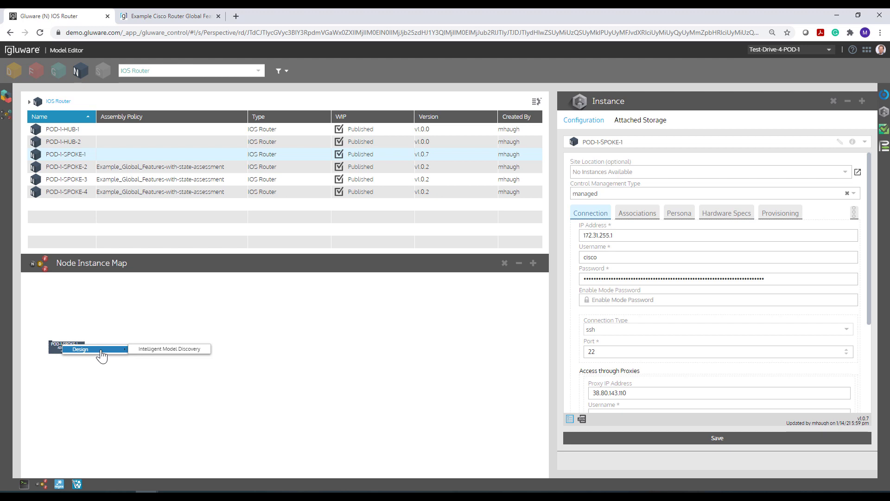
pyautogui.click(154, 349)
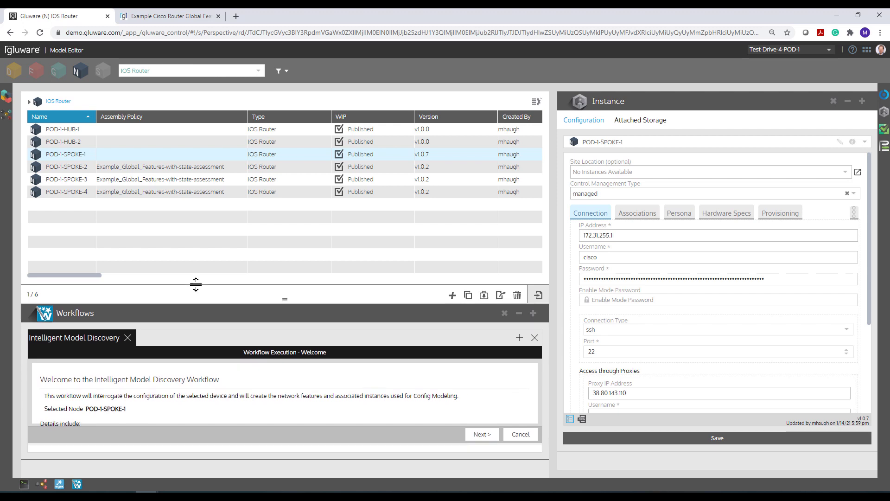
pyautogui.moveTo(196, 284); pyautogui.dragTo(204, 214)
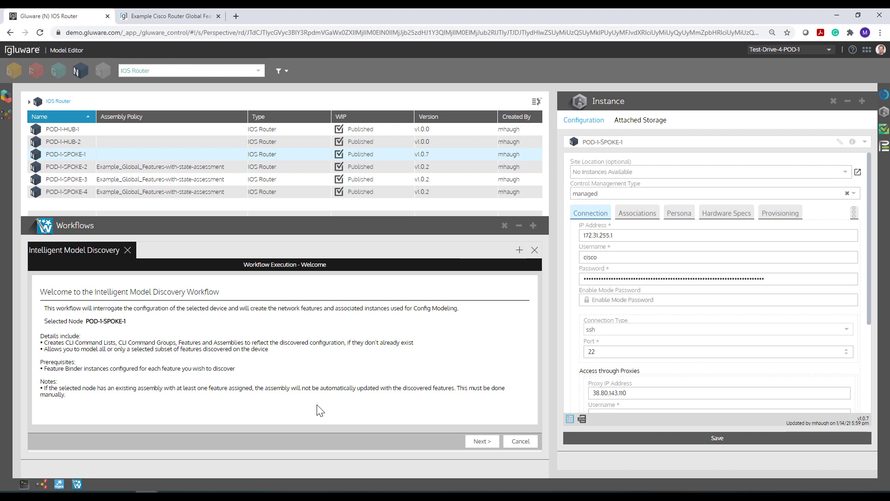
pyautogui.click(476, 443)
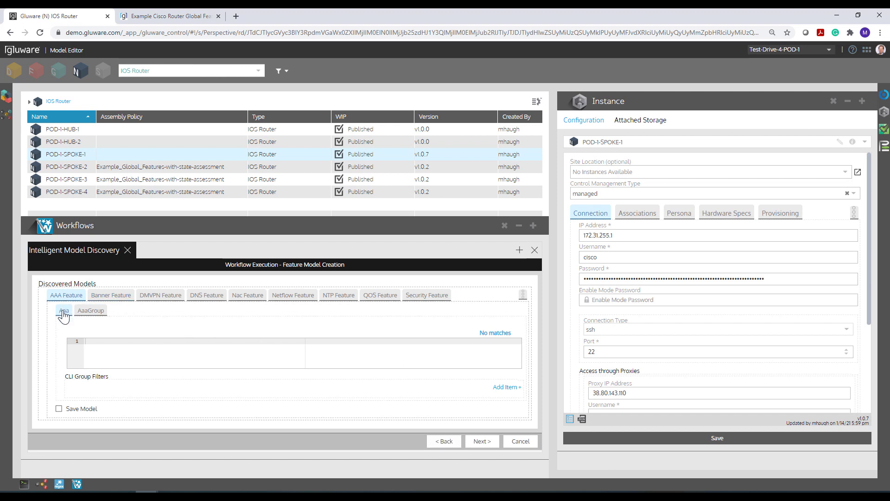
# Review the discovered configuration for the Banner, DNS, NTP, QOS and Security features, including the Security feature's interface section
pyautogui.click(110, 298)
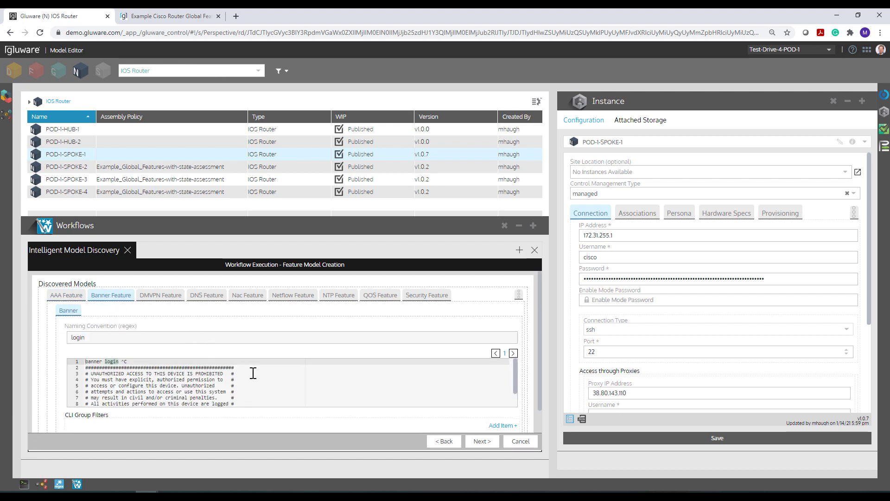
pyautogui.scroll(-3, 254, 373)
pyautogui.scroll(4, 253, 372)
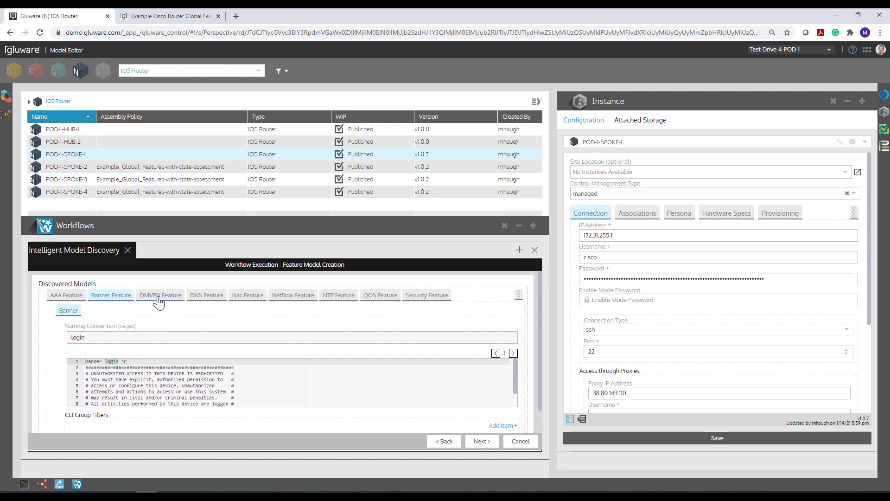
pyautogui.click(197, 298)
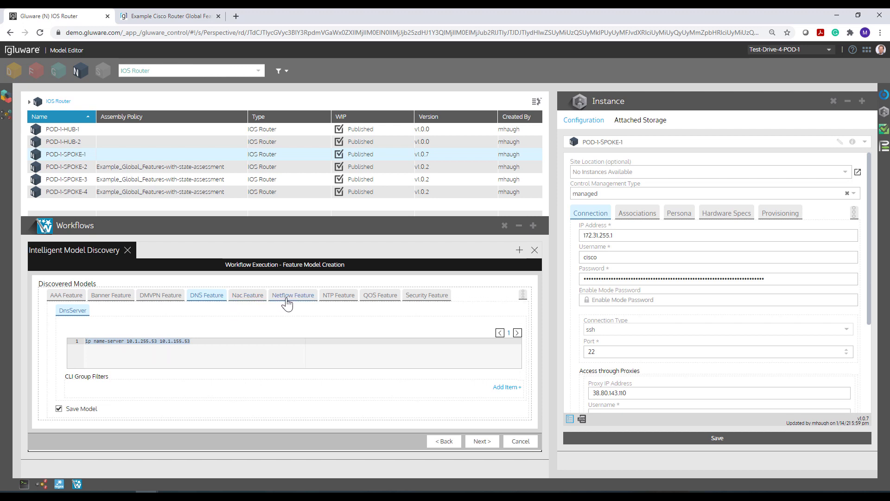
pyautogui.click(337, 299)
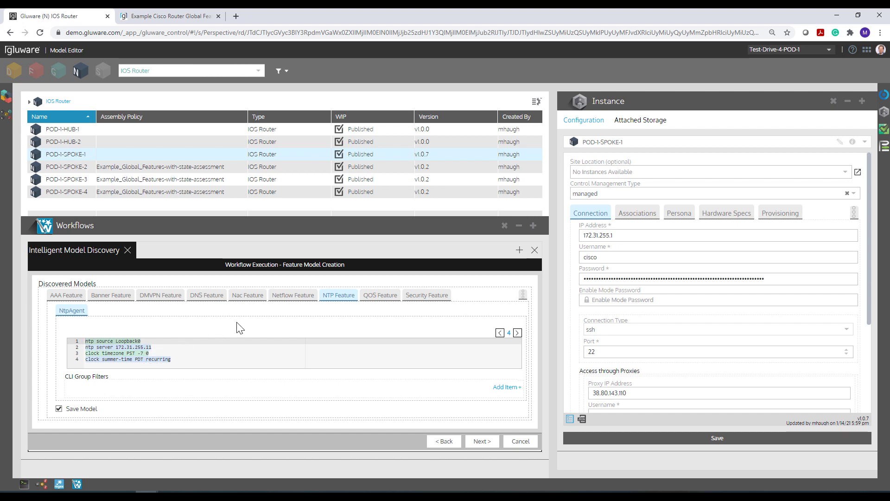
pyautogui.click(379, 301)
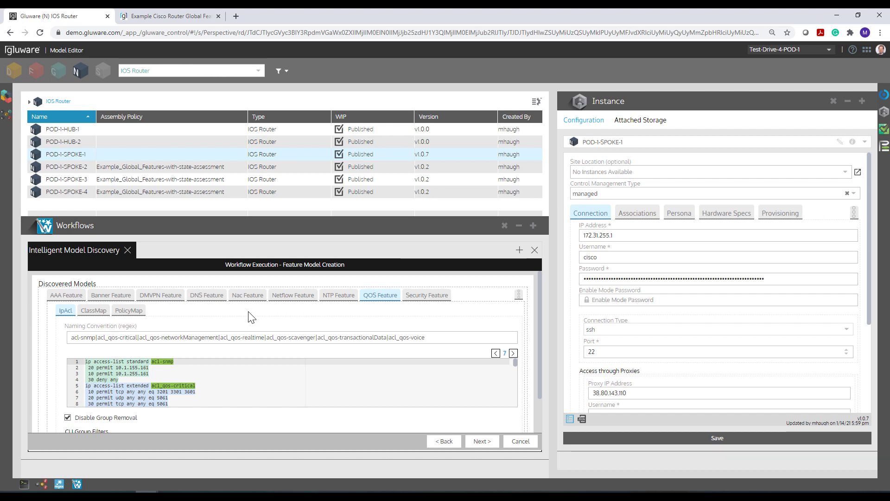
pyautogui.click(427, 297)
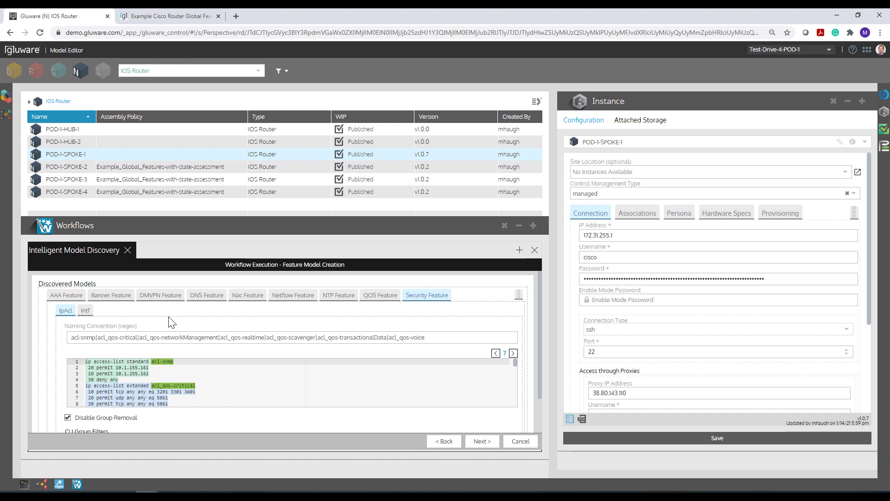
pyautogui.click(85, 311)
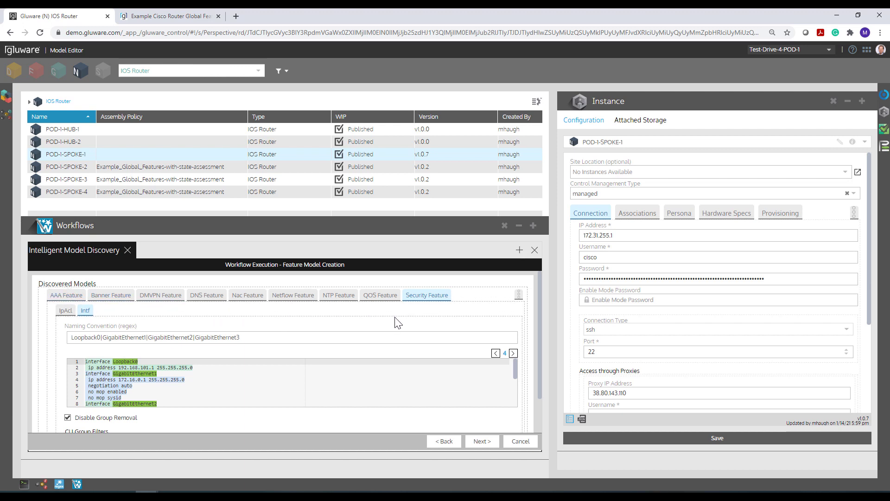
# Proceed to the feature confirmation, check the whole list and accept the preselected features for building models
pyautogui.click(480, 441)
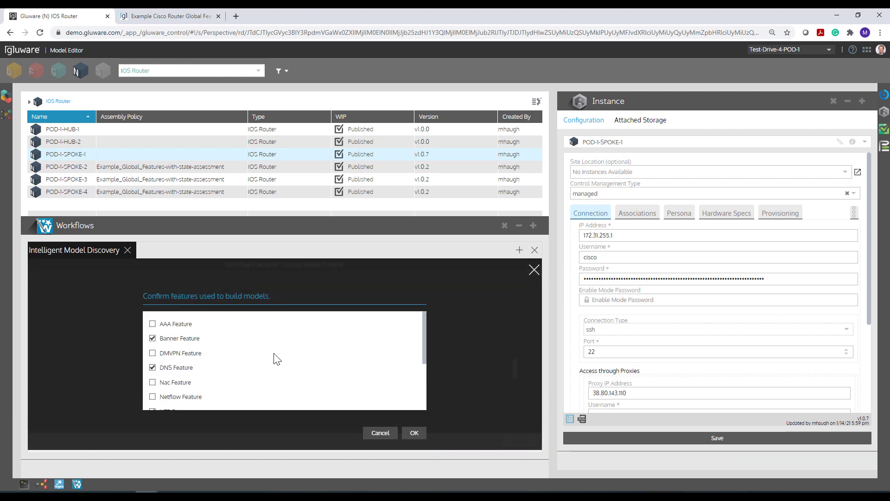
pyautogui.scroll(-3, 277, 359)
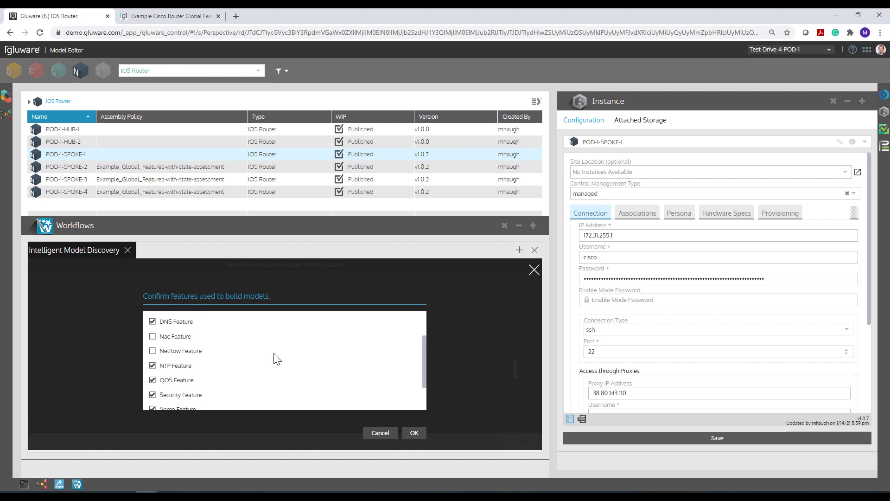
pyautogui.scroll(-3, 277, 359)
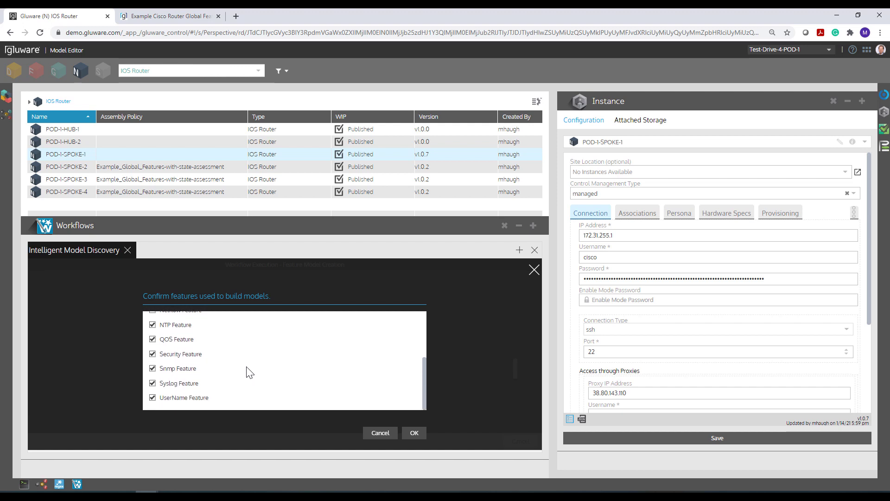
pyautogui.scroll(4, 250, 372)
pyautogui.scroll(2, 250, 372)
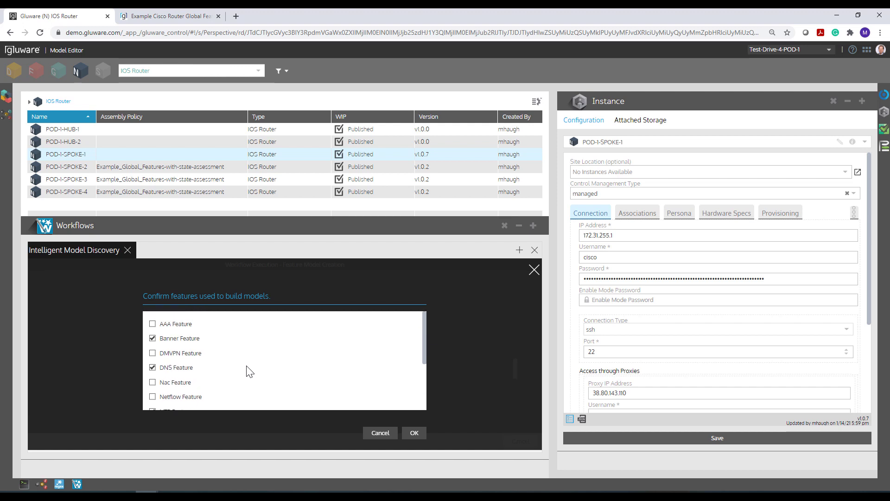
pyautogui.scroll(-3, 218, 342)
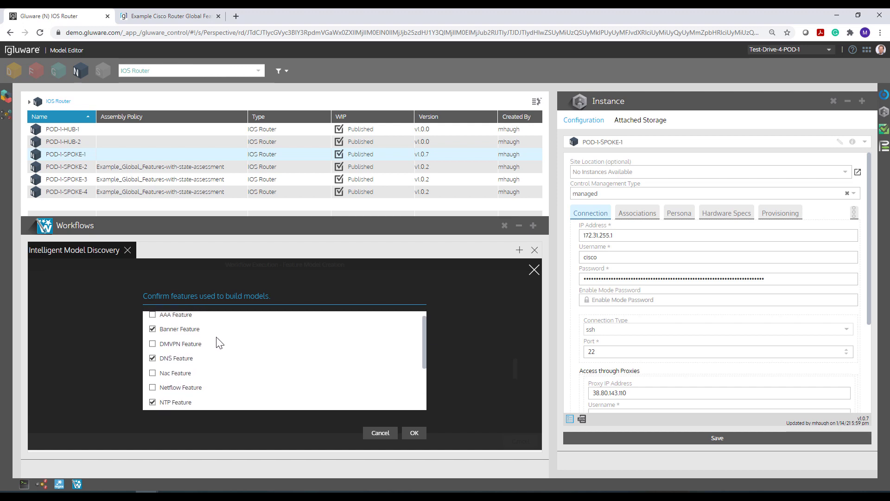
pyautogui.scroll(2, 218, 343)
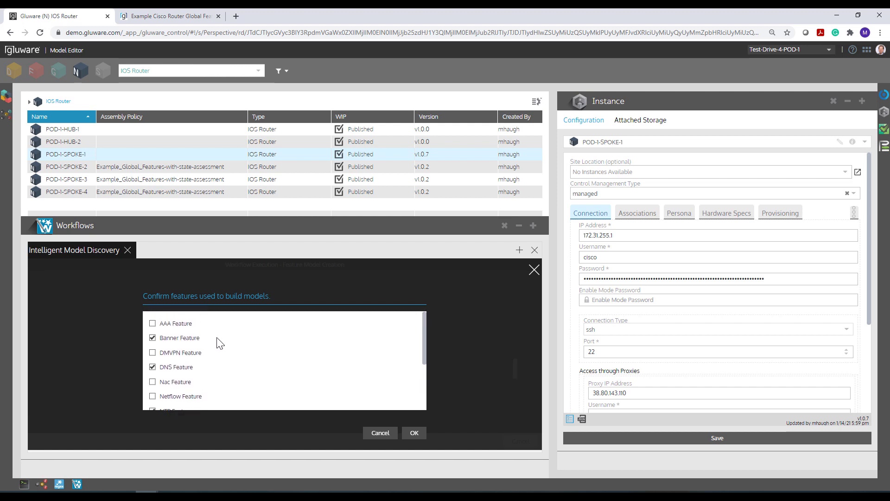
pyautogui.scroll(-1, 218, 343)
pyautogui.scroll(-3, 220, 344)
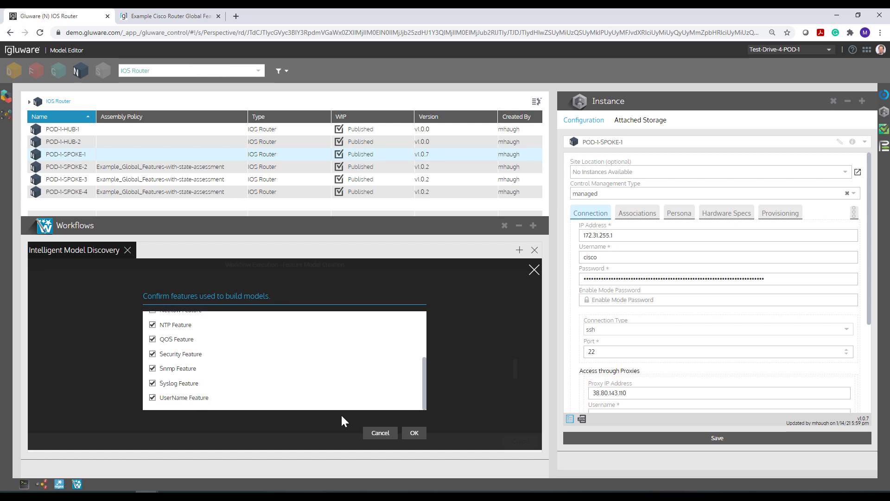
pyautogui.click(414, 433)
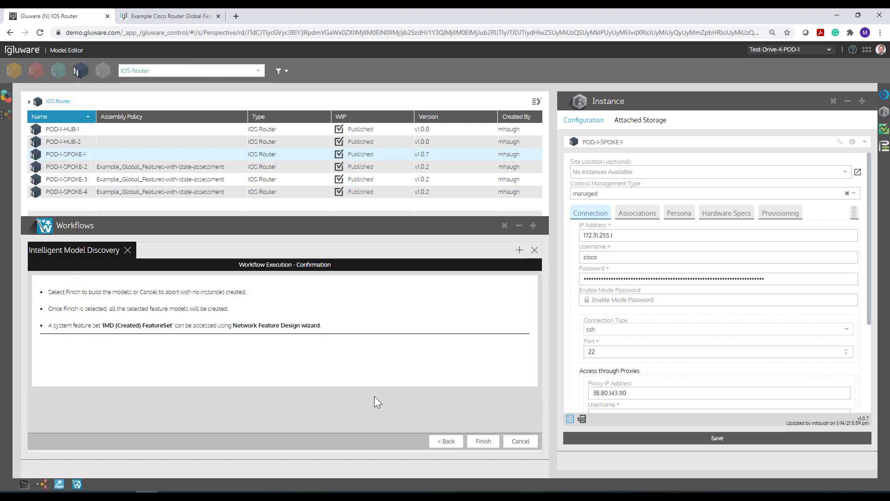
# Finish the Intelligent Model Discovery workflow to build the models, and close the workflow and its Workflows pane
pyautogui.click(479, 441)
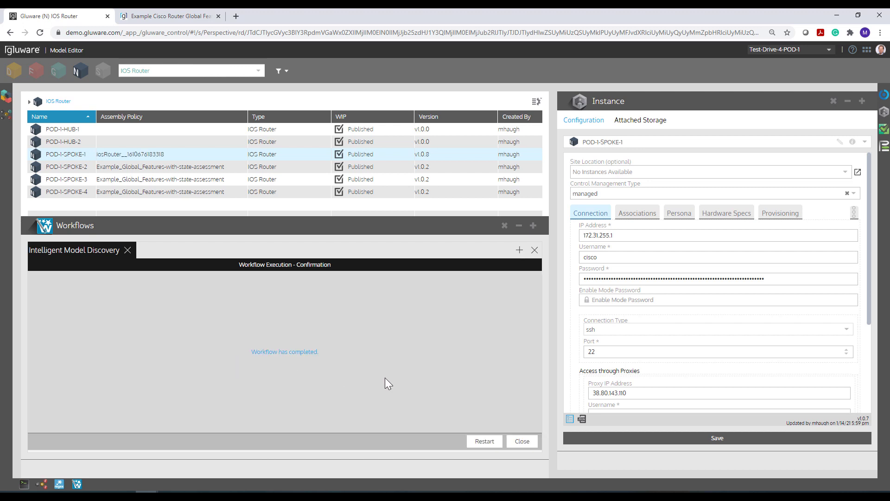
pyautogui.click(529, 443)
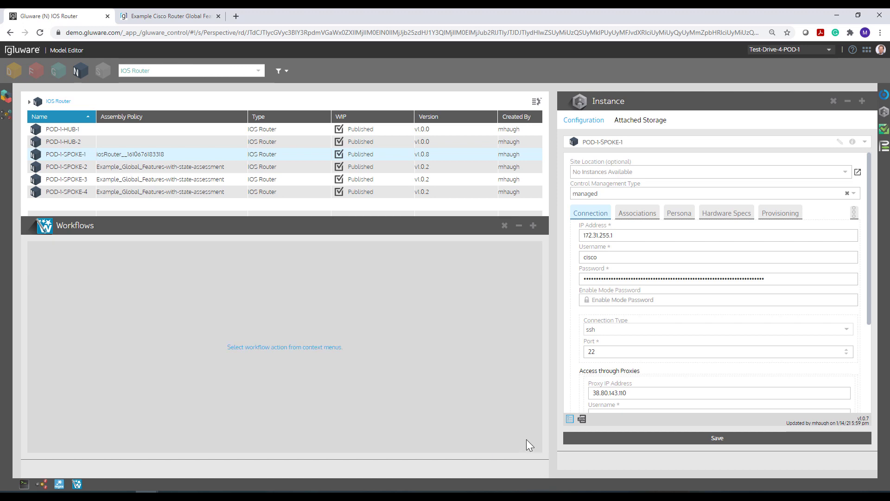
pyautogui.click(504, 226)
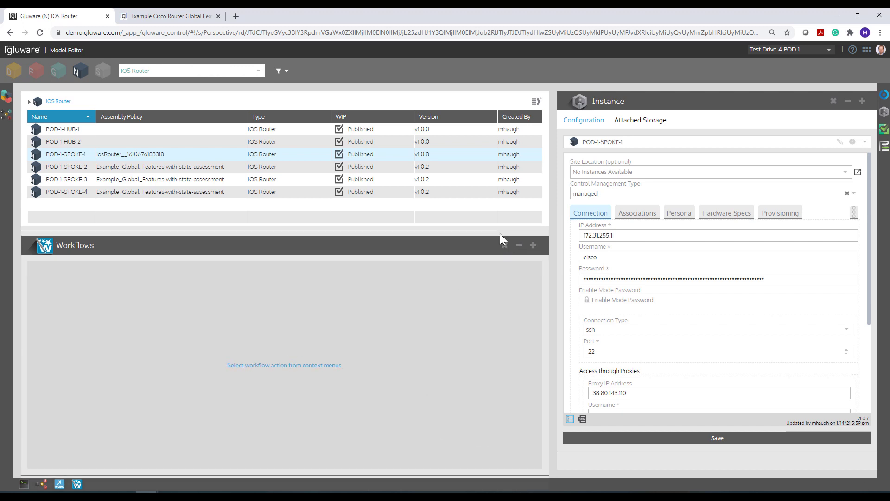
# Show an enlarged Node Instance Map for POD-1-SPOKE-1 and examine the feature policies of its generated IOS Router assembly
pyautogui.click(42, 484)
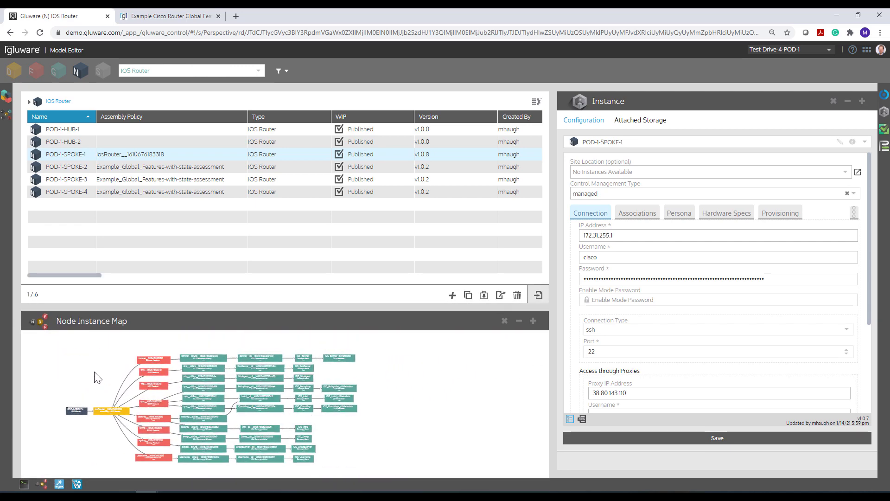
pyautogui.moveTo(192, 305); pyautogui.dragTo(214, 211)
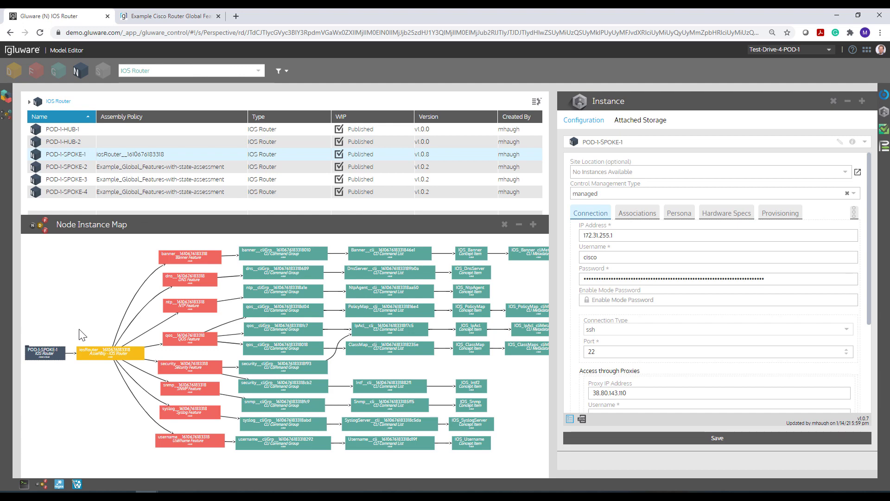
pyautogui.click(99, 357)
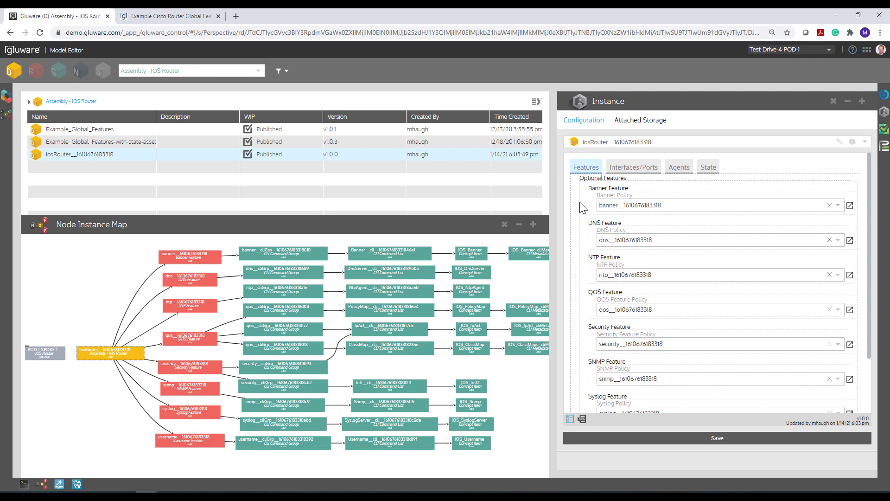
pyautogui.scroll(-1, 583, 237)
pyautogui.scroll(-1, 584, 245)
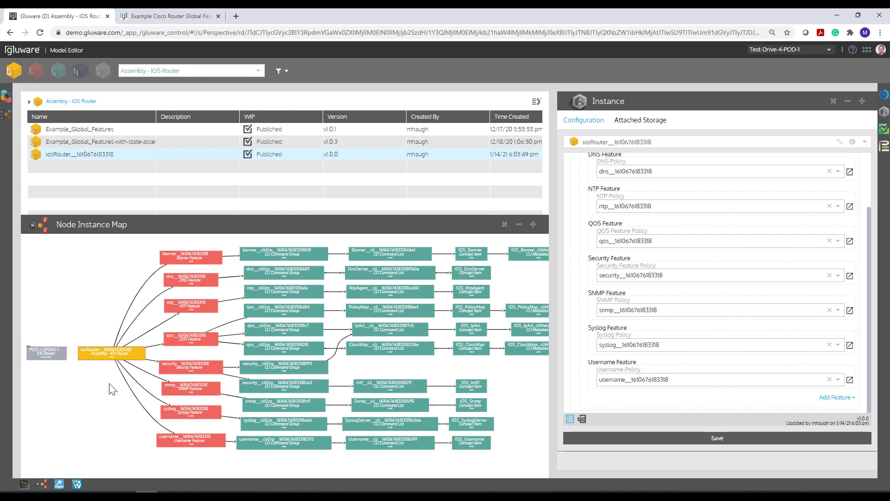
pyautogui.scroll(1, 112, 389)
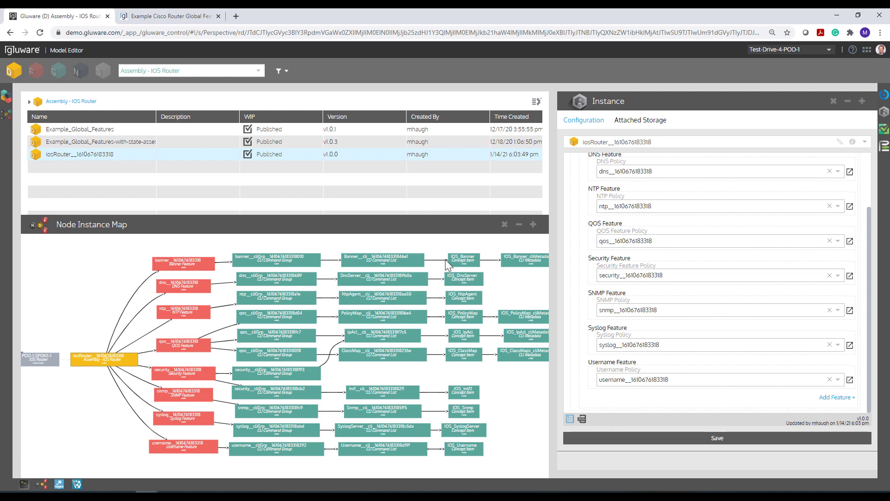
# Examine the generated CLI command lists for the Banner, DNS server and NTP agent in the Node Instance Map
pyautogui.click(396, 264)
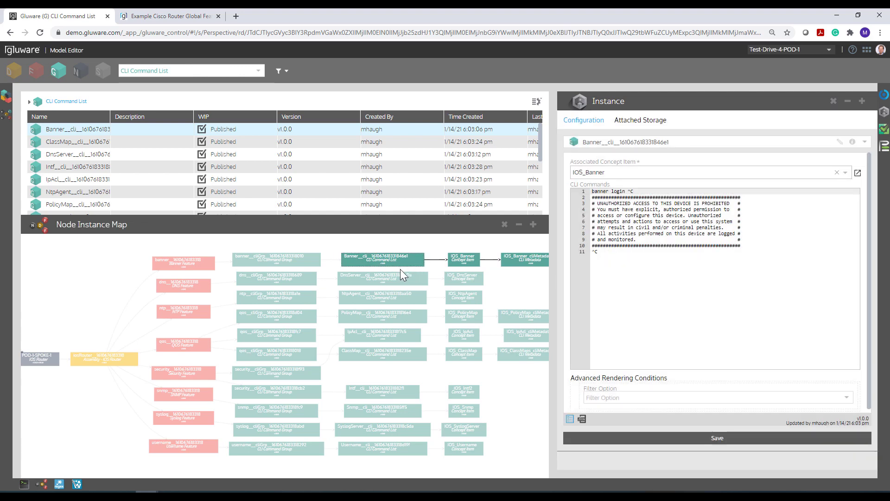
pyautogui.click(402, 281)
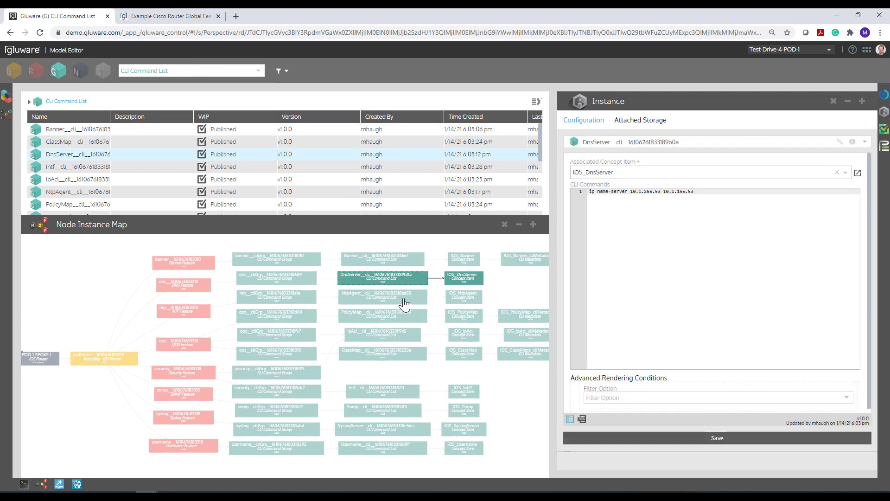
pyautogui.click(404, 304)
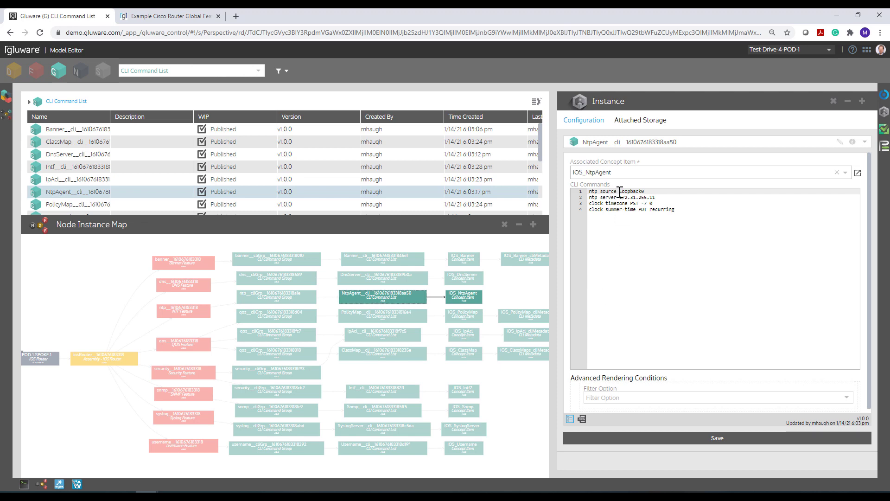
pyautogui.moveTo(620, 192); pyautogui.dragTo(651, 192)
# Examine the generated CLI command lists for the policy map, IP ACL, class map and interfaces in the Node Instance Map
pyautogui.click(395, 324)
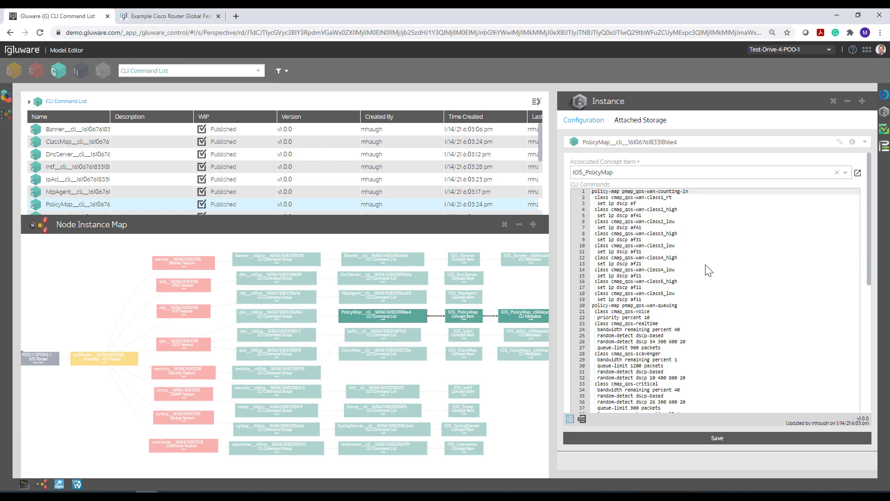
pyautogui.scroll(-8, 708, 270)
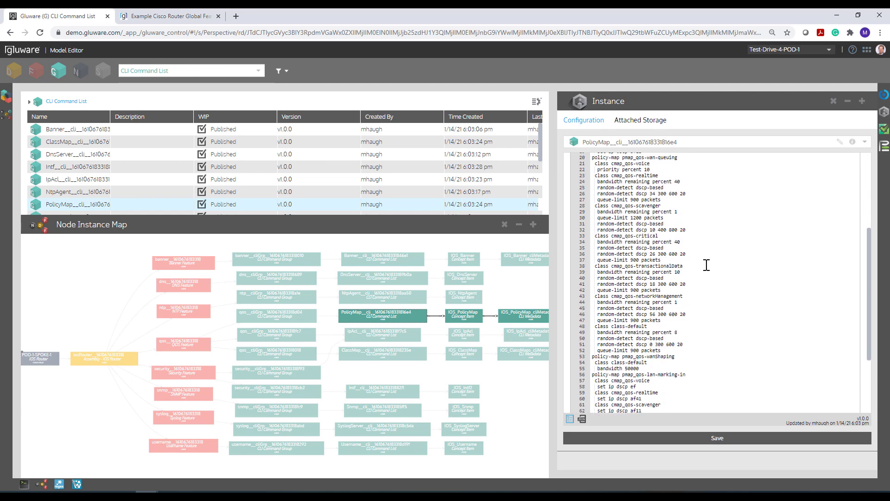
pyautogui.scroll(10, 706, 265)
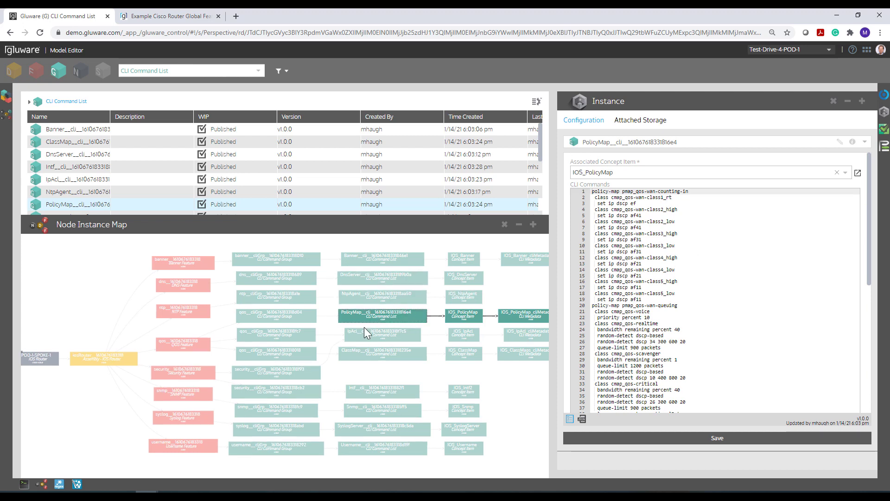
pyautogui.click(398, 335)
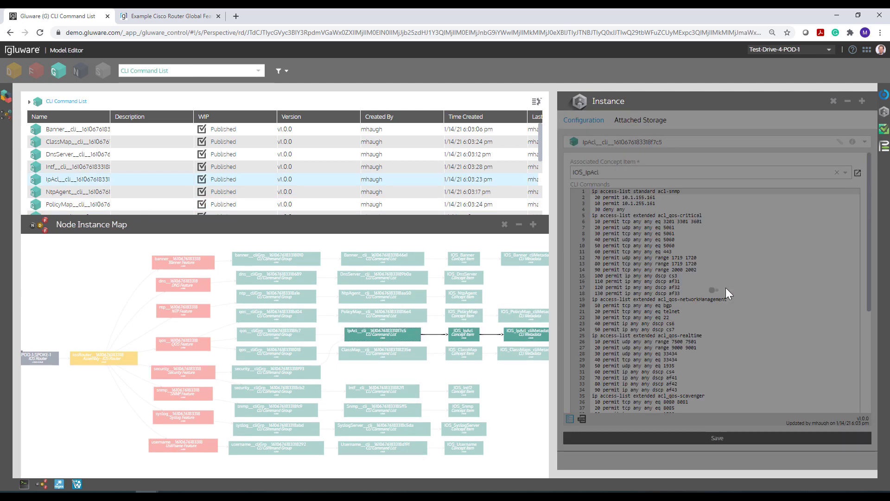
pyautogui.scroll(-5, 687, 315)
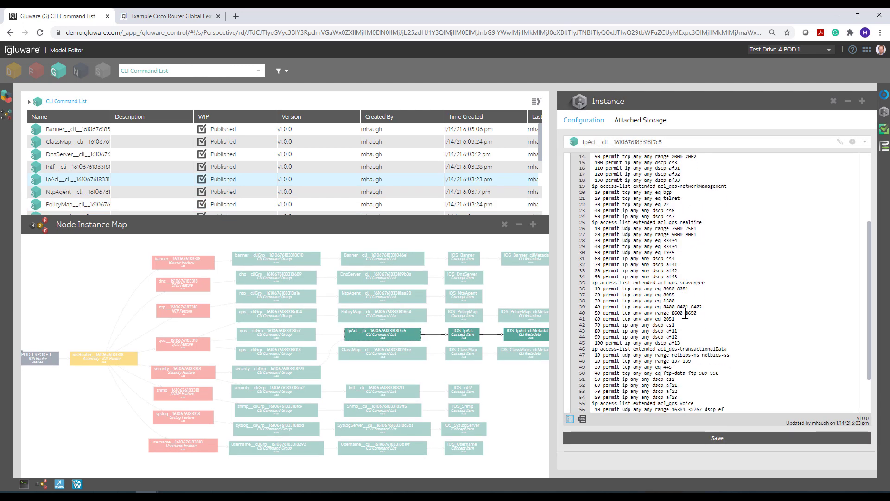
pyautogui.click(388, 353)
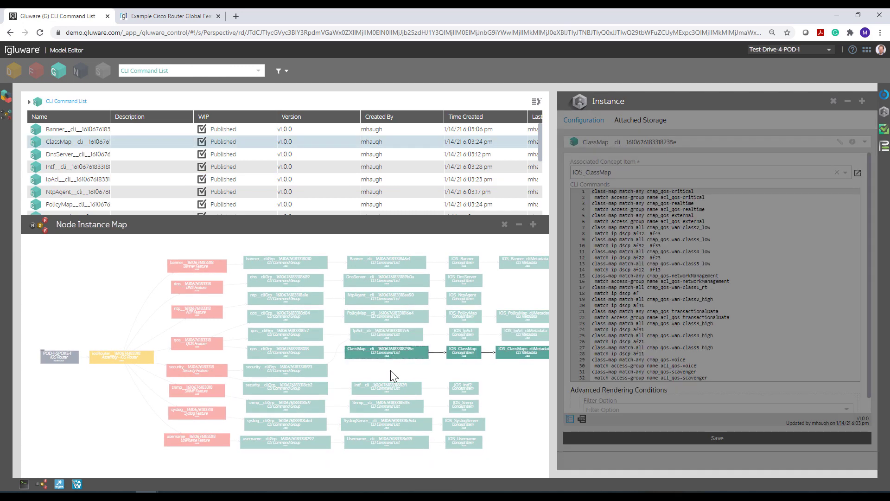
pyautogui.click(370, 392)
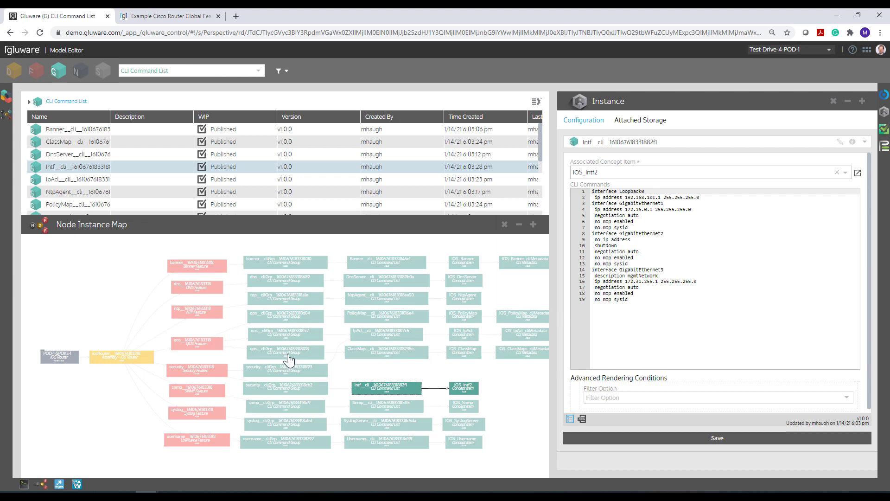
pyautogui.click(116, 362)
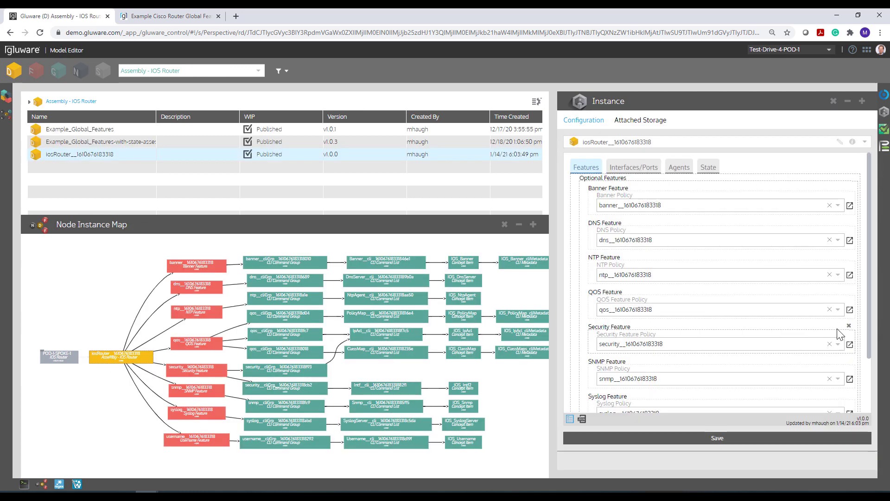
pyautogui.click(849, 327)
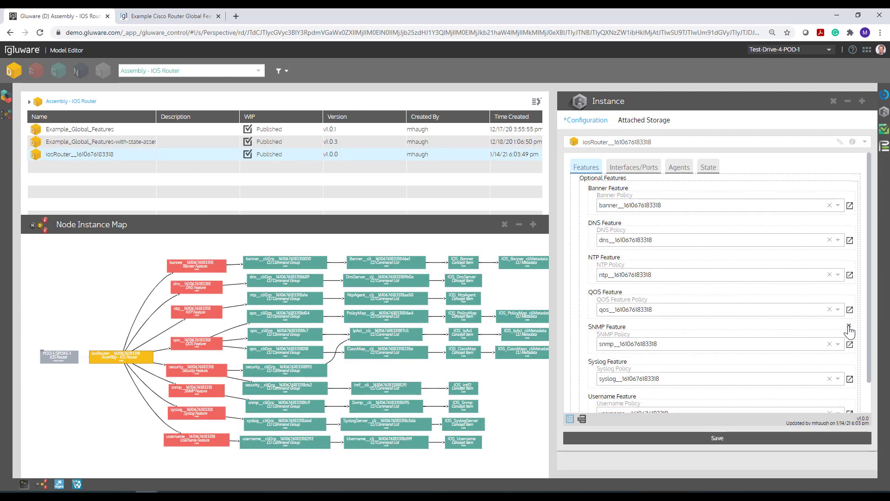
pyautogui.moveTo(868, 313); pyautogui.dragTo(867, 346)
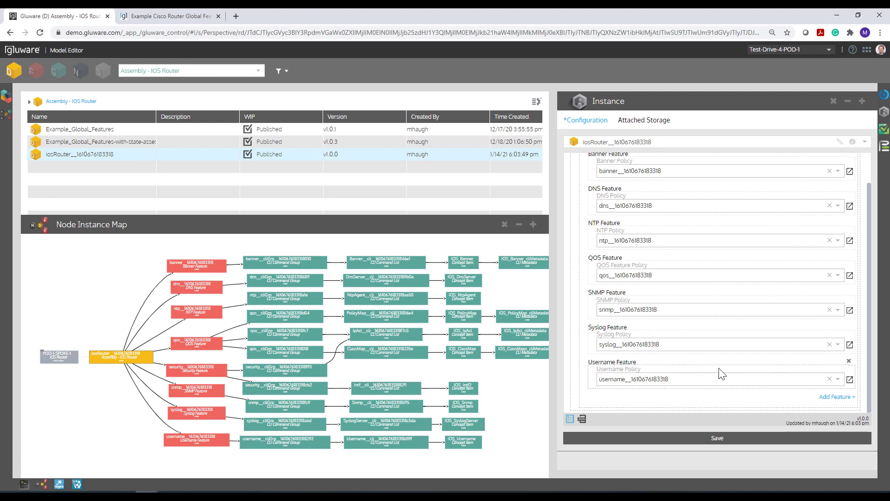
pyautogui.click(849, 363)
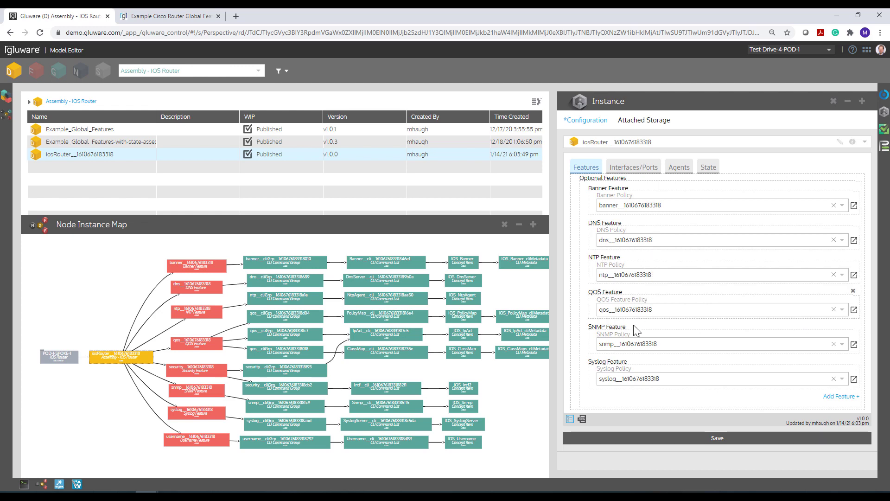
pyautogui.click(633, 438)
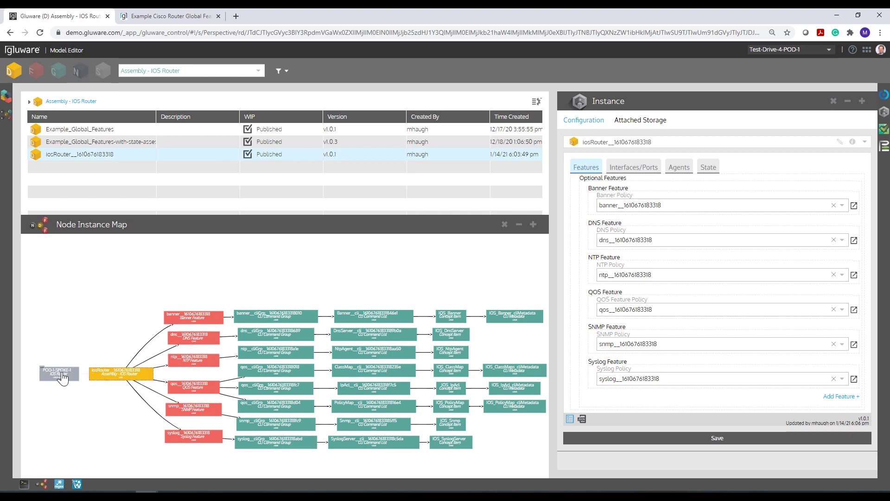
pyautogui.click(77, 73)
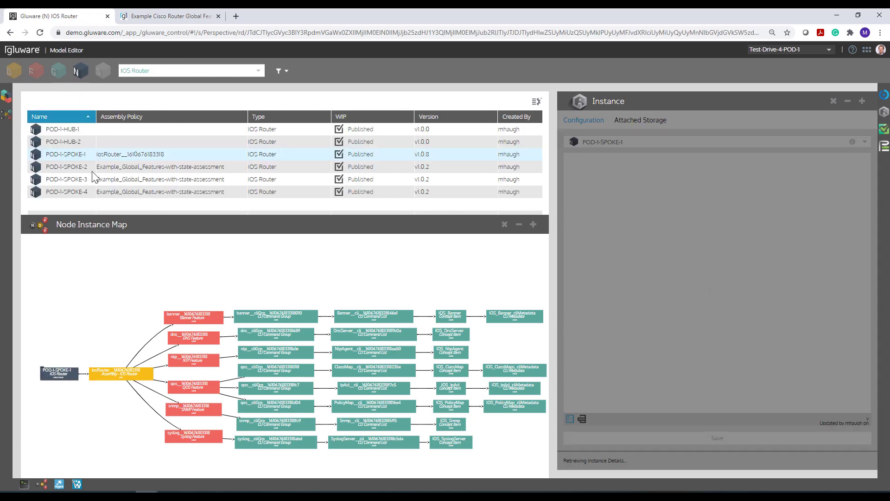
pyautogui.click(73, 168)
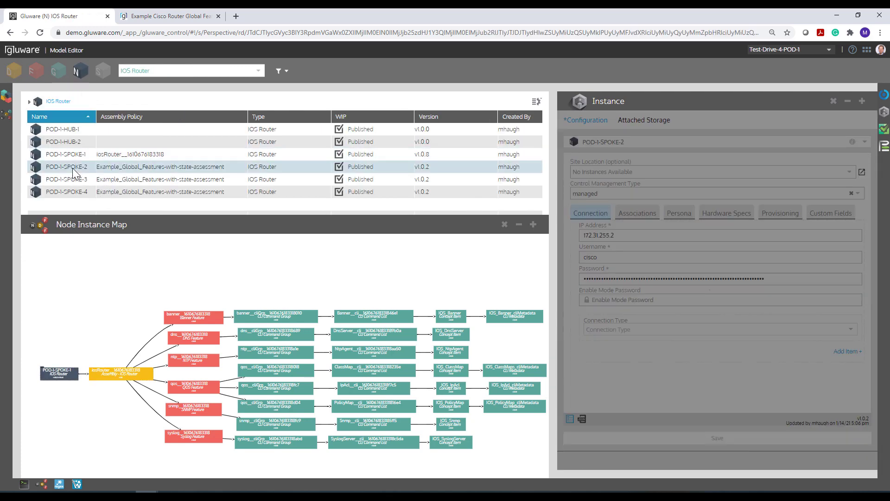
pyautogui.keyDown('shift'); pyautogui.click(70, 192); pyautogui.keyUp('shift')
pyautogui.click(633, 216)
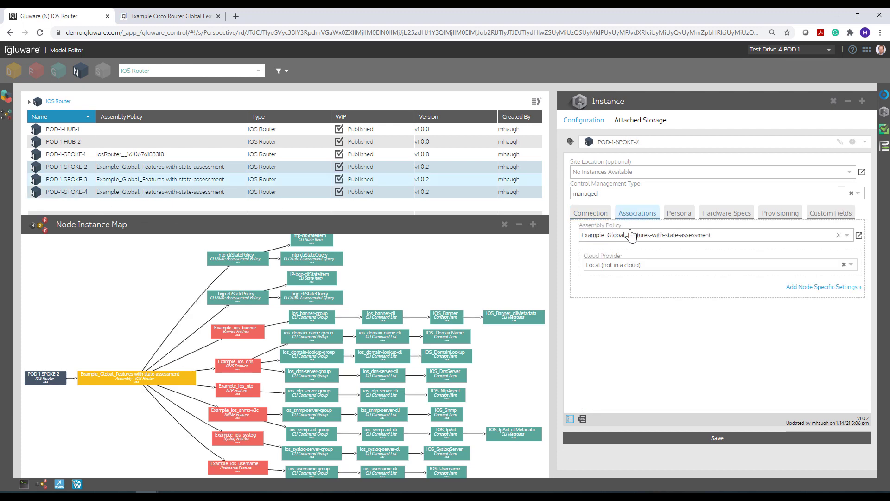
pyautogui.click(629, 236)
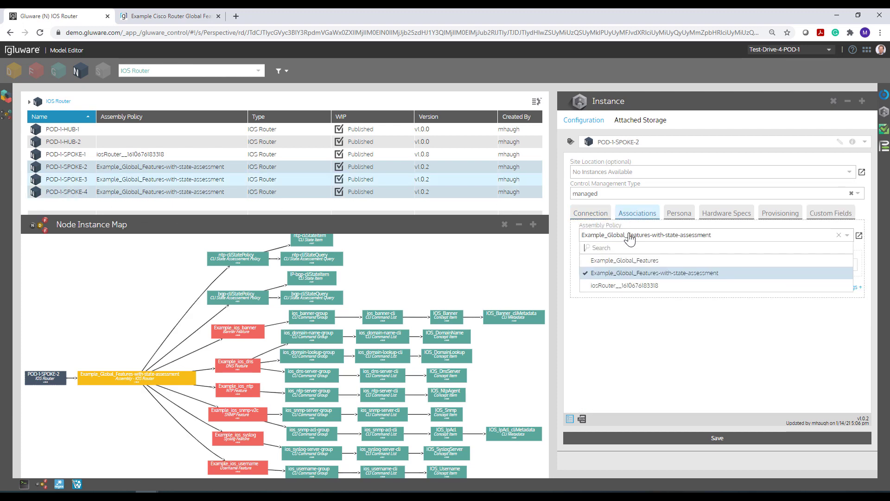
pyautogui.click(603, 286)
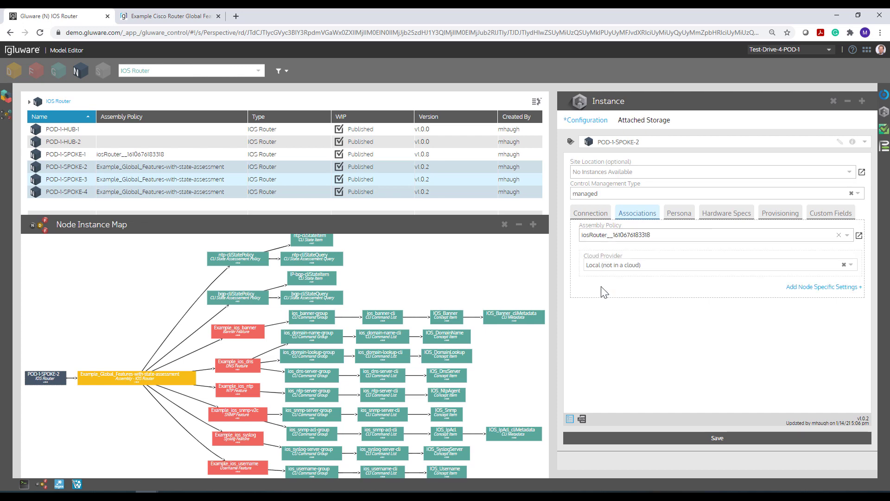
pyautogui.click(617, 437)
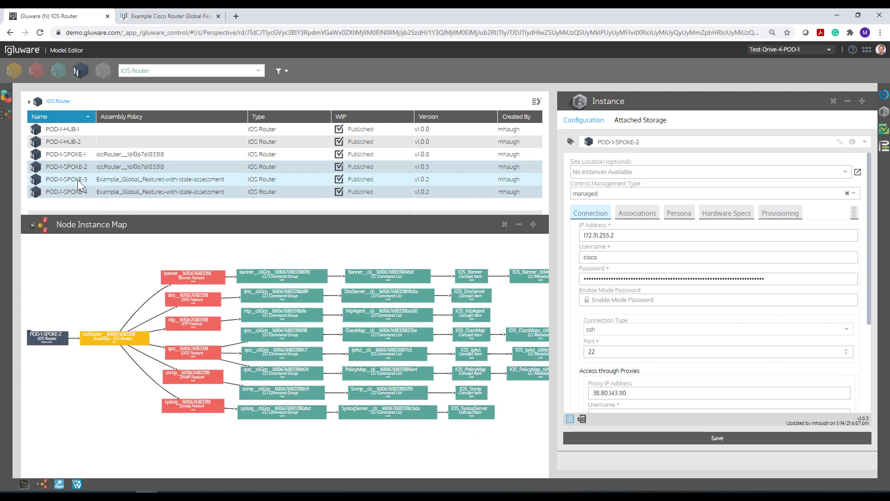
pyautogui.click(570, 143)
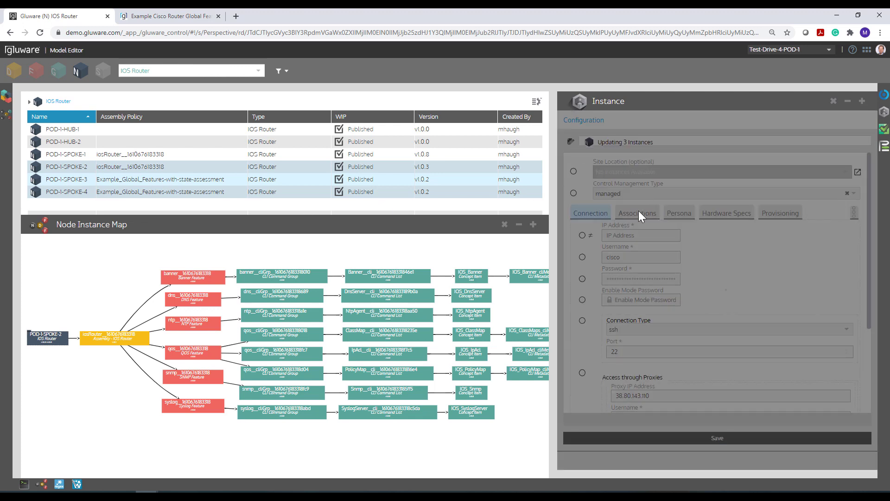
pyautogui.click(638, 213)
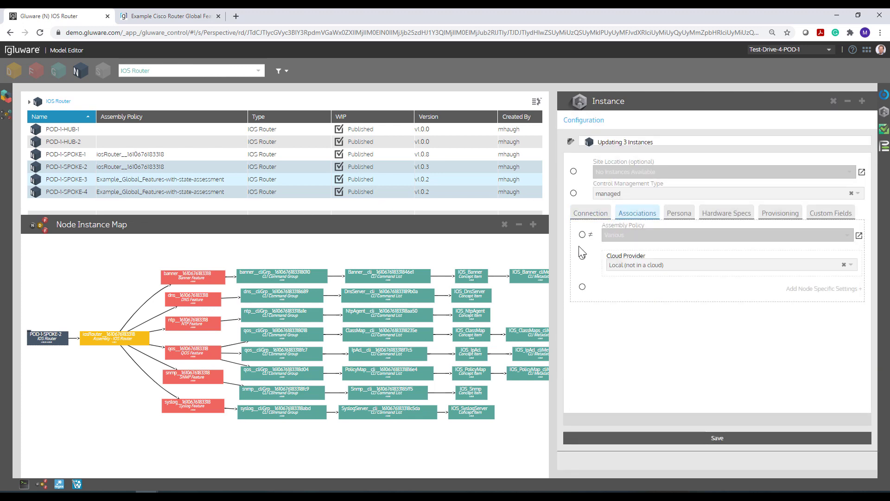
pyautogui.click(583, 235)
pyautogui.click(618, 236)
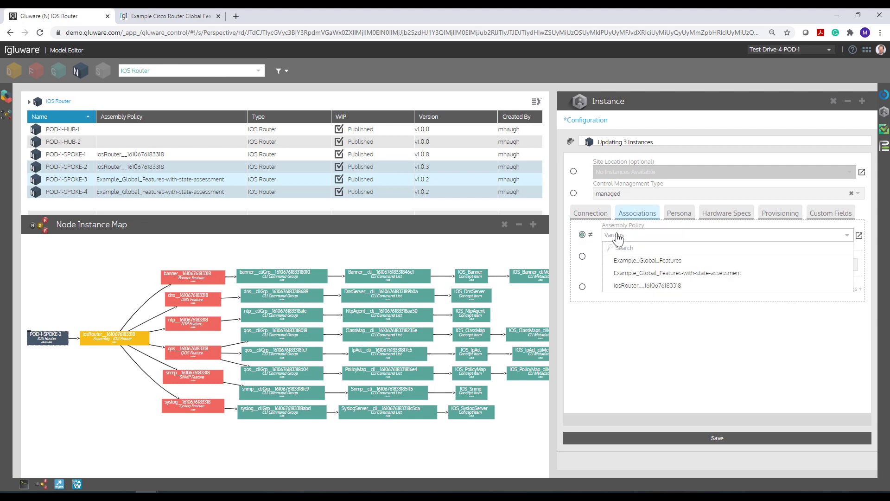
pyautogui.click(637, 288)
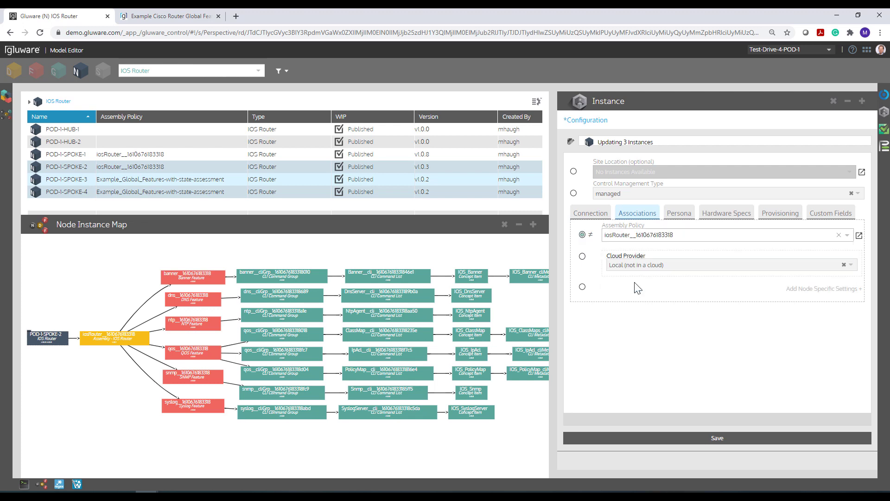
pyautogui.click(616, 438)
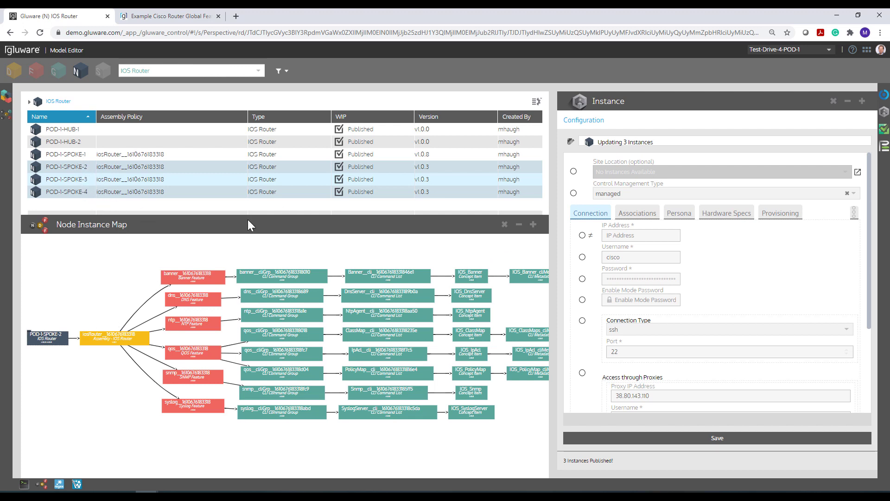
# Check the spoke nodes' feature provisioning status in an enlarged router list, and open the node actions with every node unchecked
pyautogui.moveTo(250, 212); pyautogui.dragTo(241, 315)
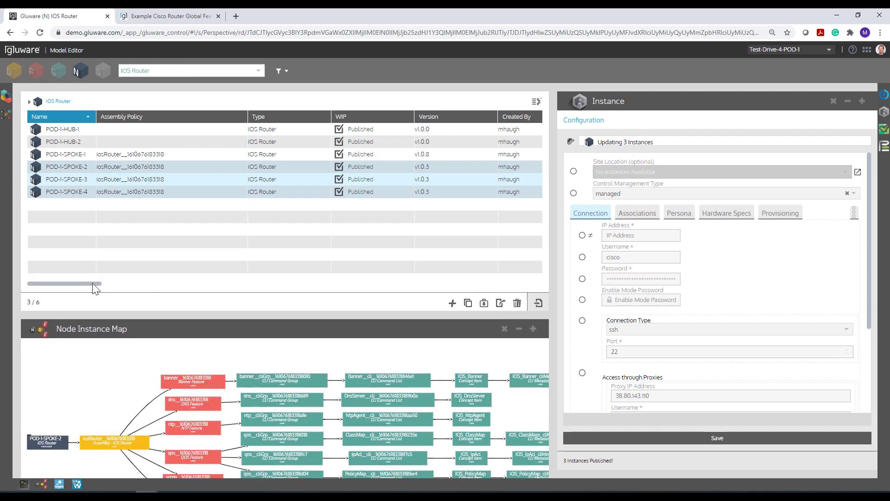
pyautogui.moveTo(93, 282); pyautogui.dragTo(417, 311)
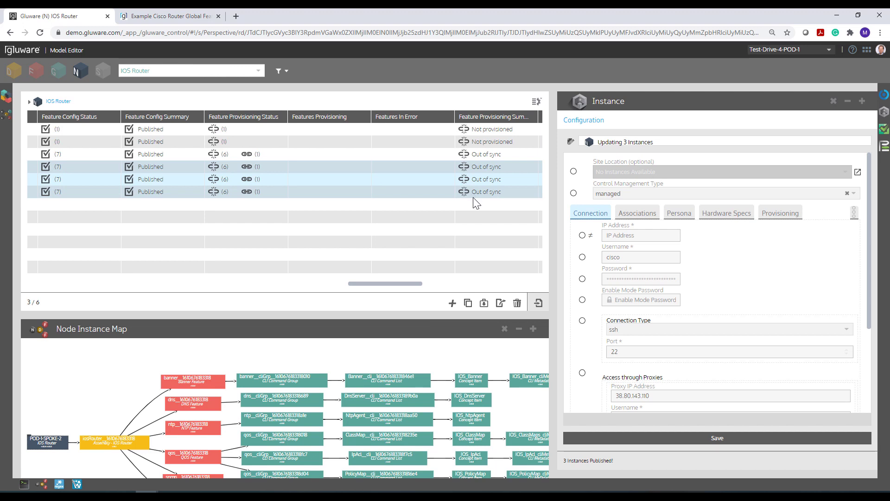
pyautogui.click(884, 129)
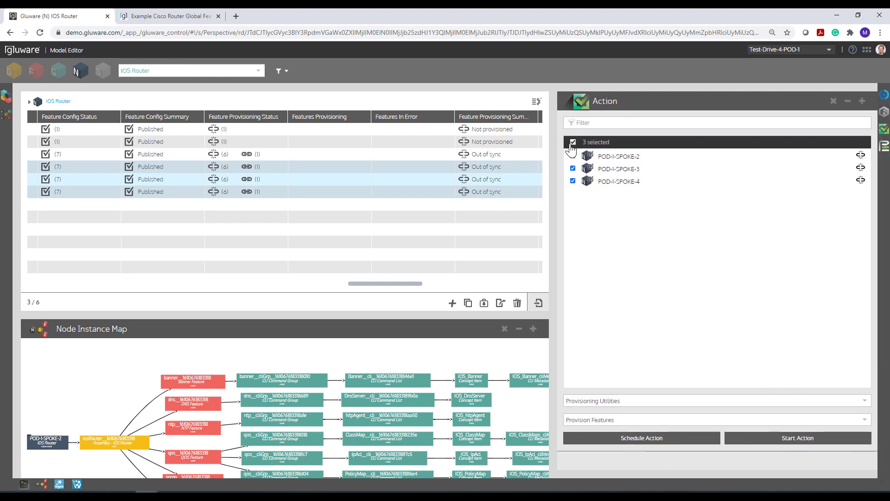
pyautogui.click(573, 143)
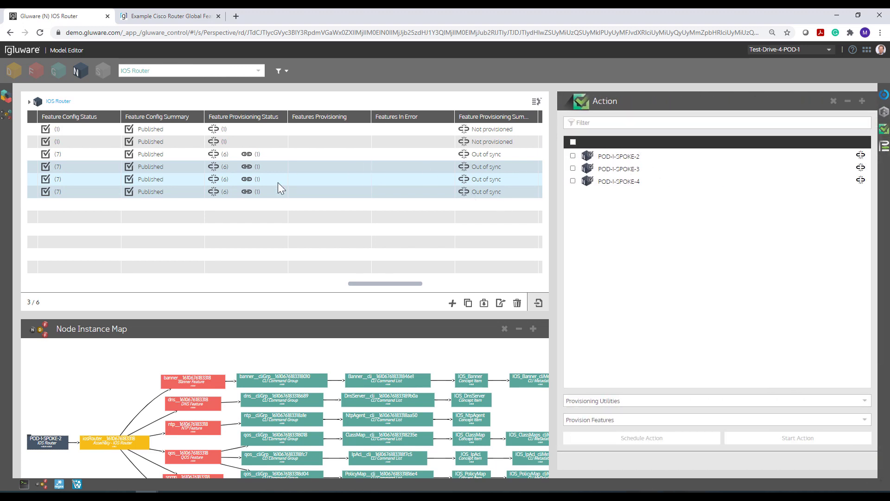
pyautogui.moveTo(366, 282); pyautogui.dragTo(52, 268)
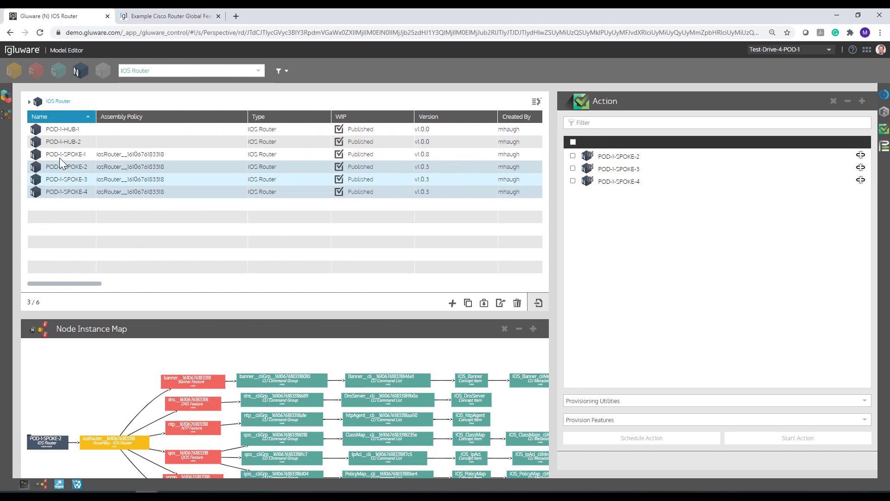
# Select POD-1-SPOKE-1 through POD-1-SPOKE-4 and start the Provision Features action on all four nodes
pyautogui.click(59, 158)
pyautogui.keyDown('shift'); pyautogui.click(65, 193); pyautogui.keyUp('shift')
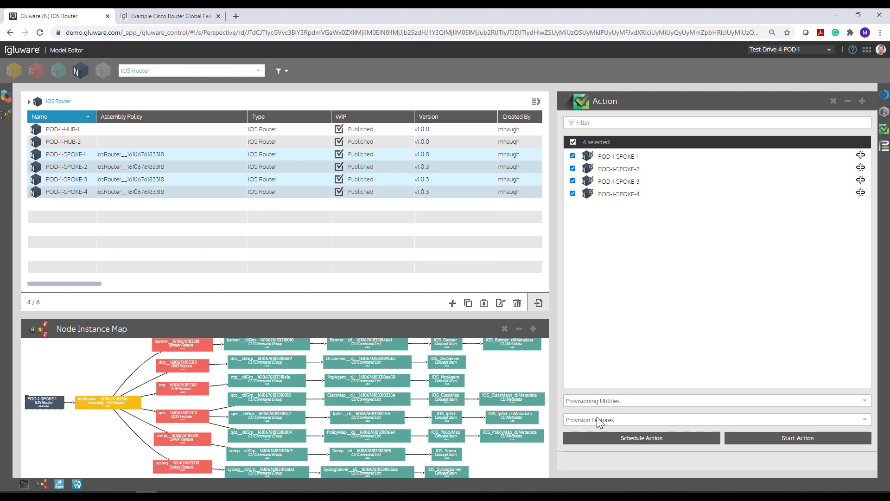
pyautogui.click(734, 438)
pyautogui.click(693, 458)
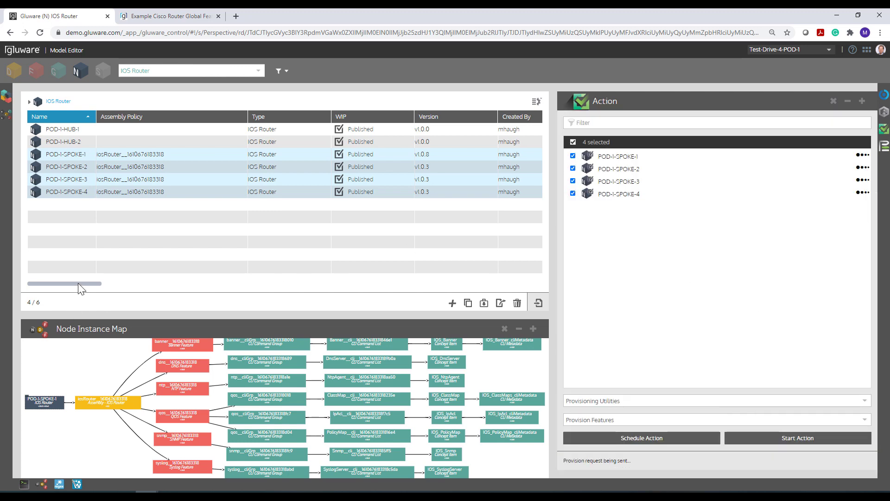
# Check the feature configuration and provisioning status of the four spoke nodes, and give the Node Instance Map more room again
pyautogui.moveTo(77, 283); pyautogui.dragTo(381, 298)
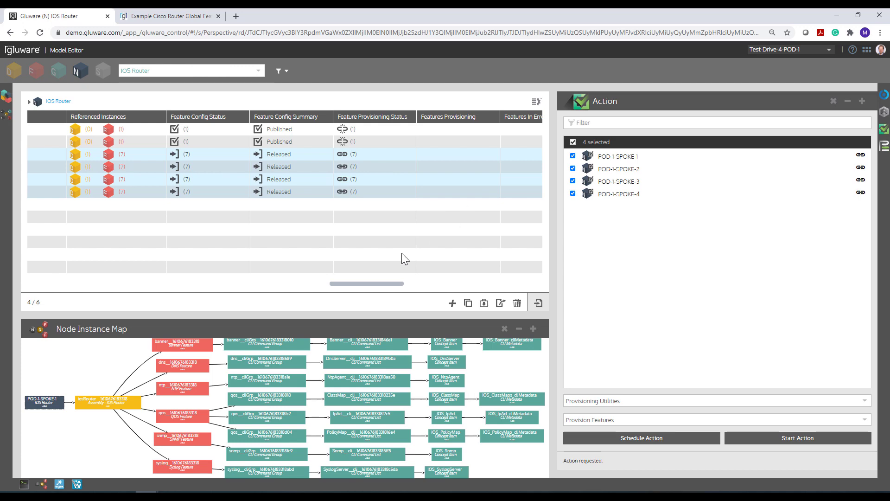
pyautogui.moveTo(341, 284); pyautogui.dragTo(26, 256)
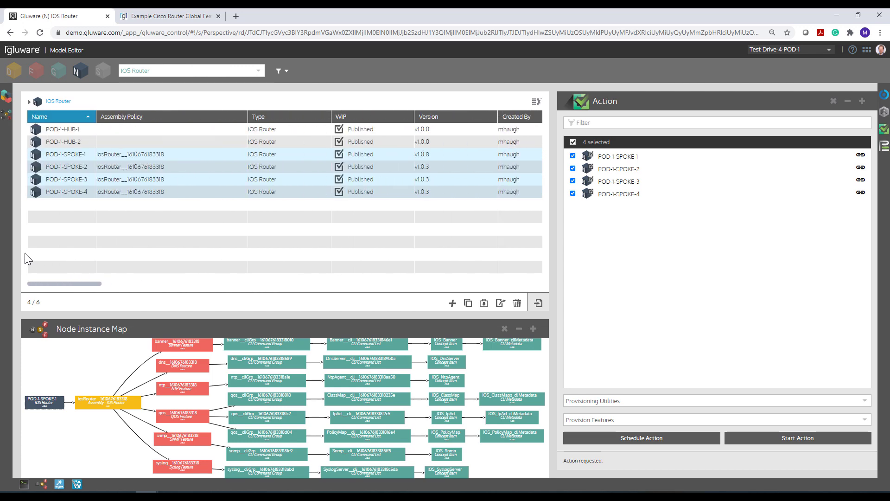
pyautogui.moveTo(287, 315); pyautogui.dragTo(292, 265)
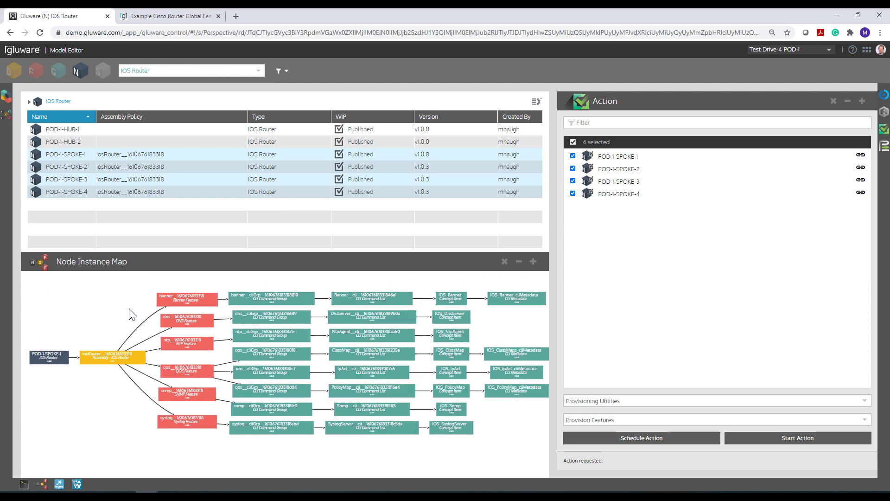